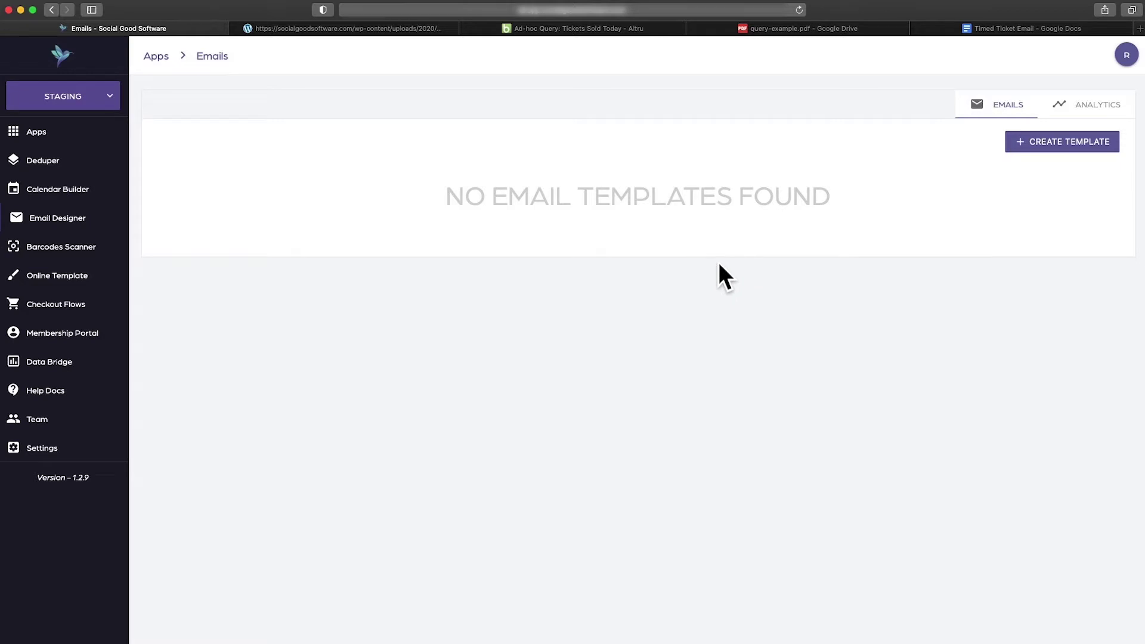
- Start a new email template named "Tickets Sold Today" with the Transactional Email type
left_click(1052, 142)
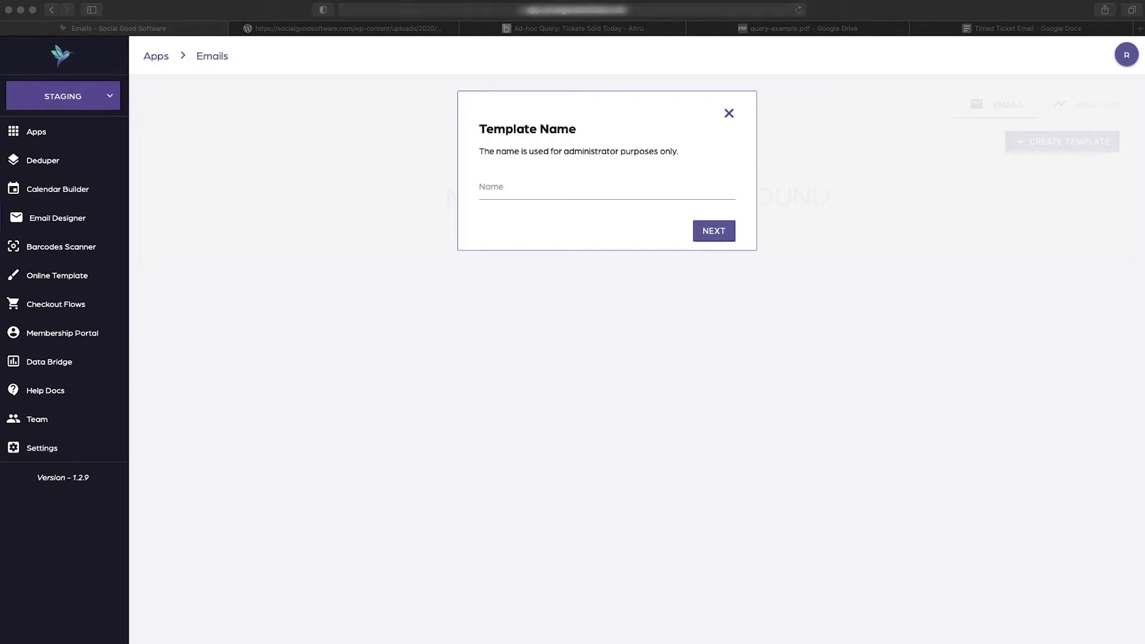
left_click(594, 185)
type("Tickets Sold Today")
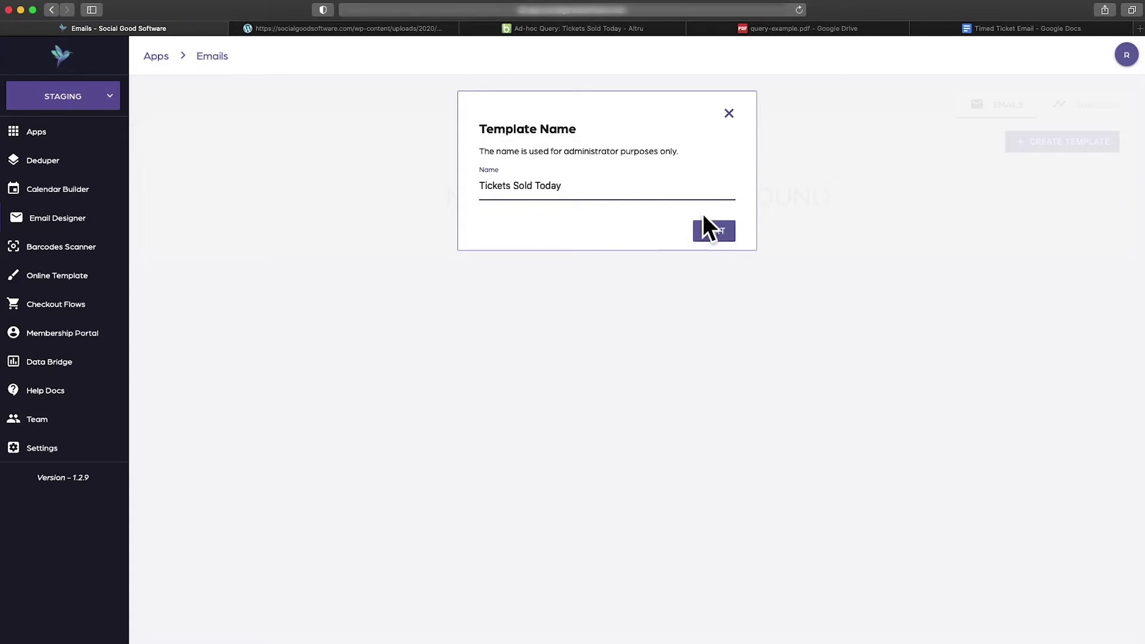
left_click(709, 230)
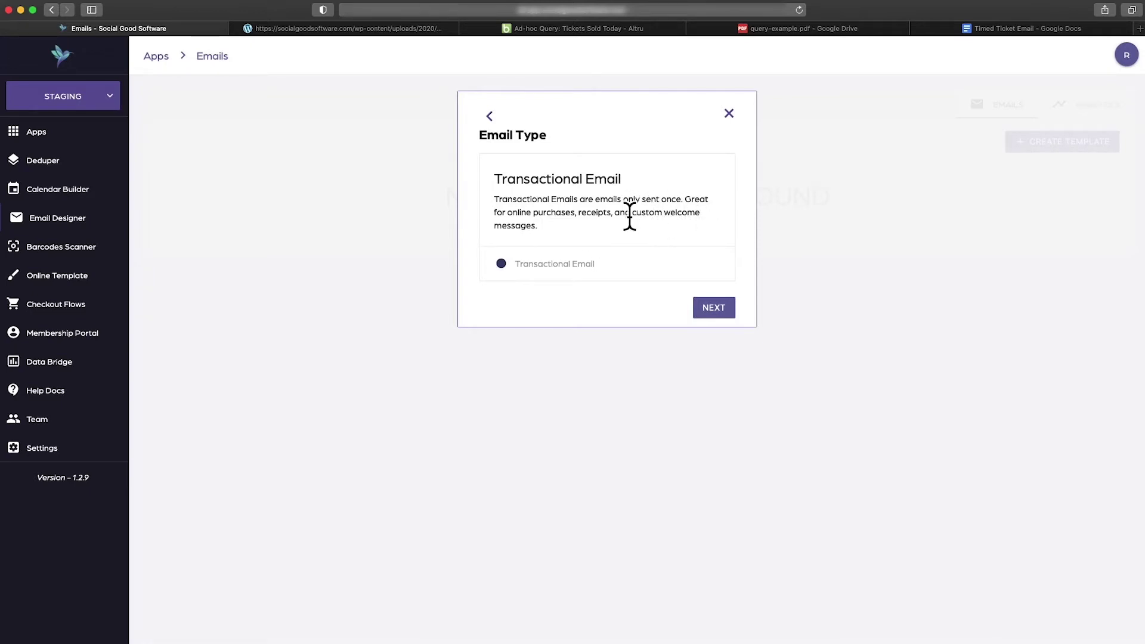
left_click(556, 215)
left_click(582, 213)
left_click(714, 311)
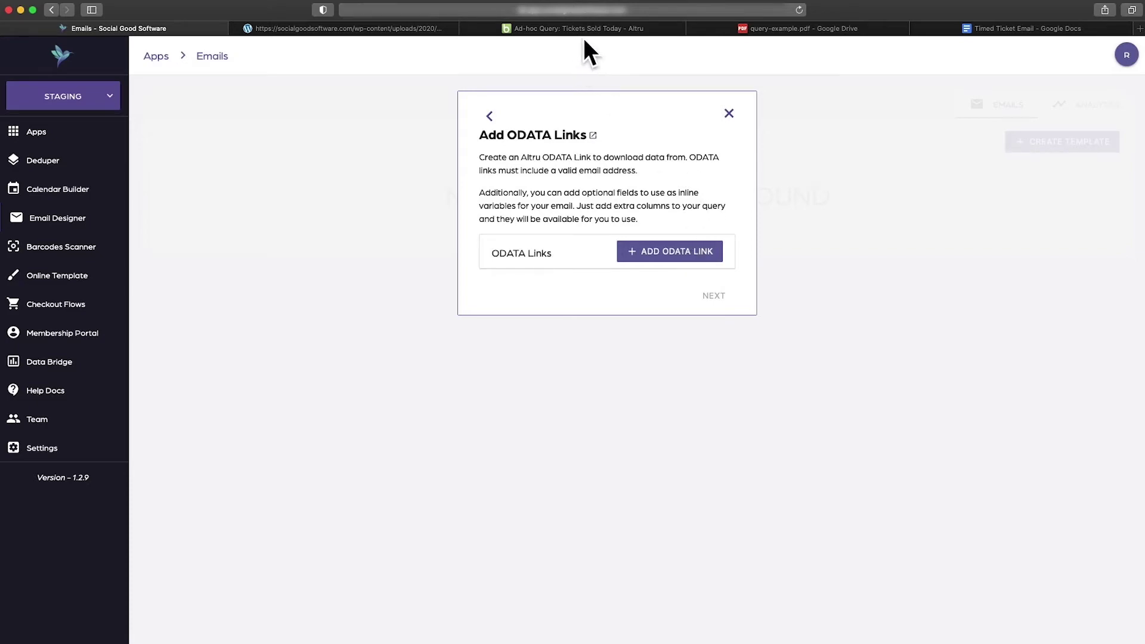
- Switch to the Tickets Sold Today ad-hoc query in Altru, process the query and copy its OData link
left_click(635, 27)
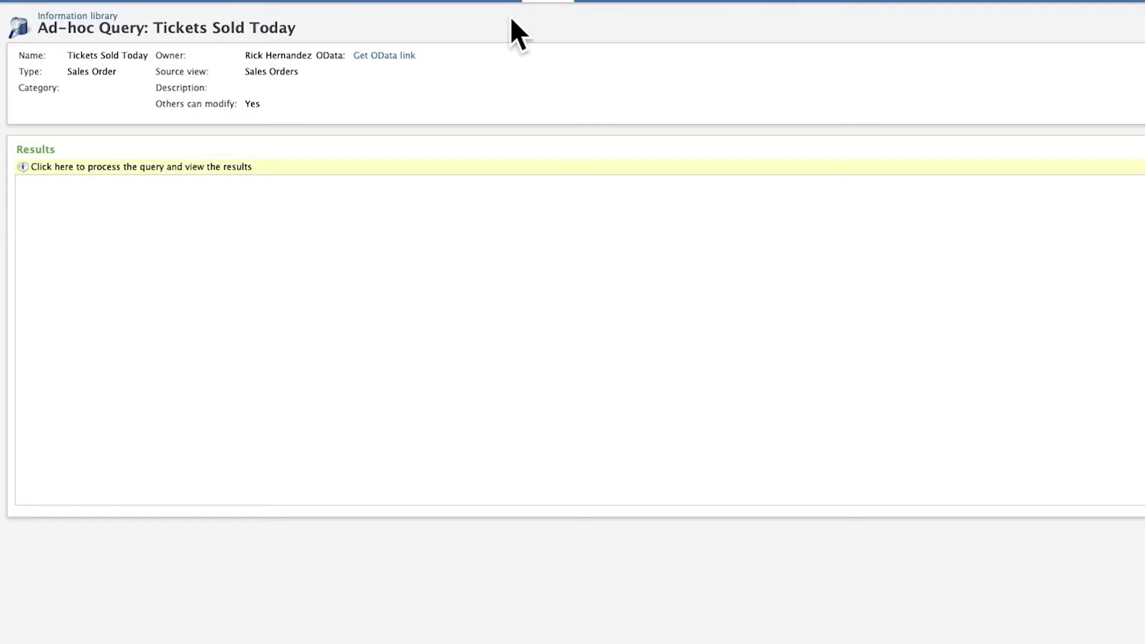
left_click(103, 167)
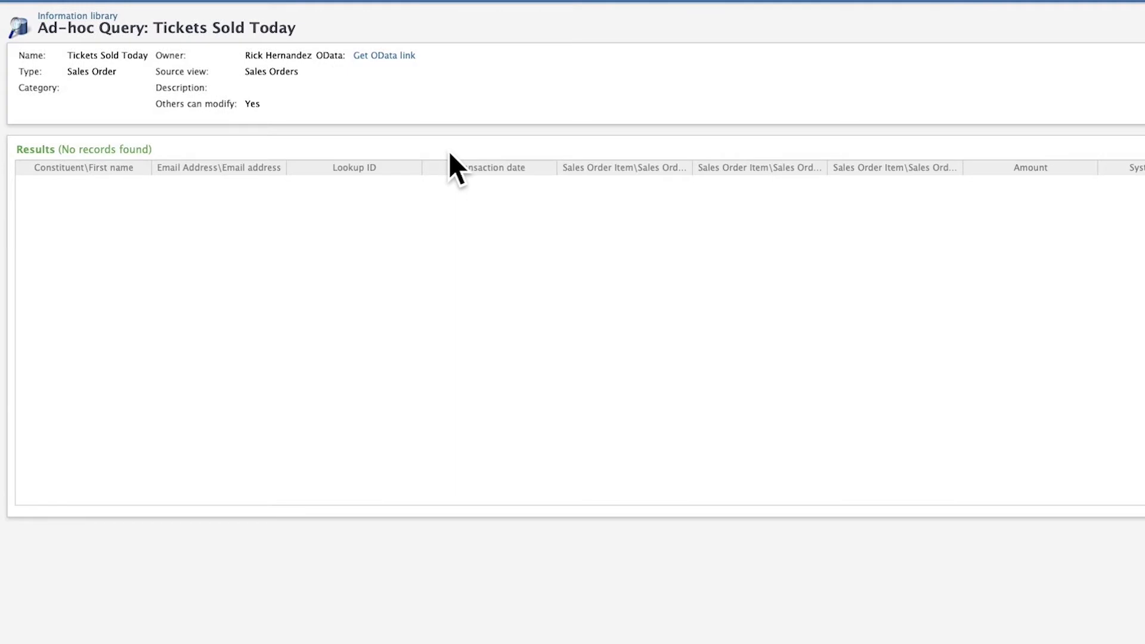
left_click(384, 59)
left_click(456, 376)
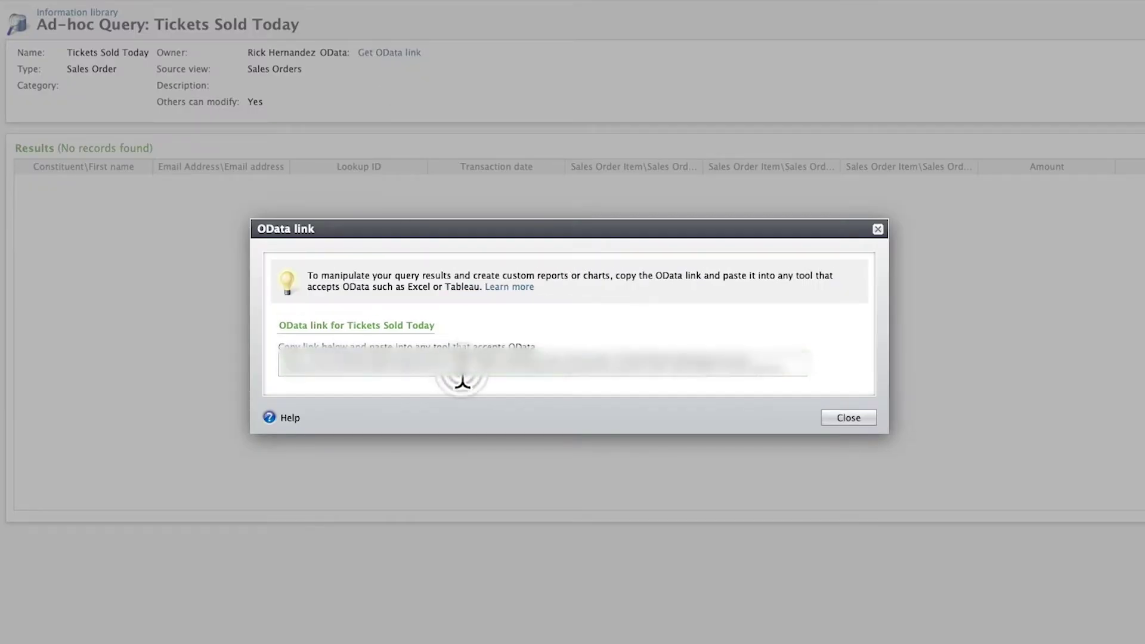
left_click(849, 418)
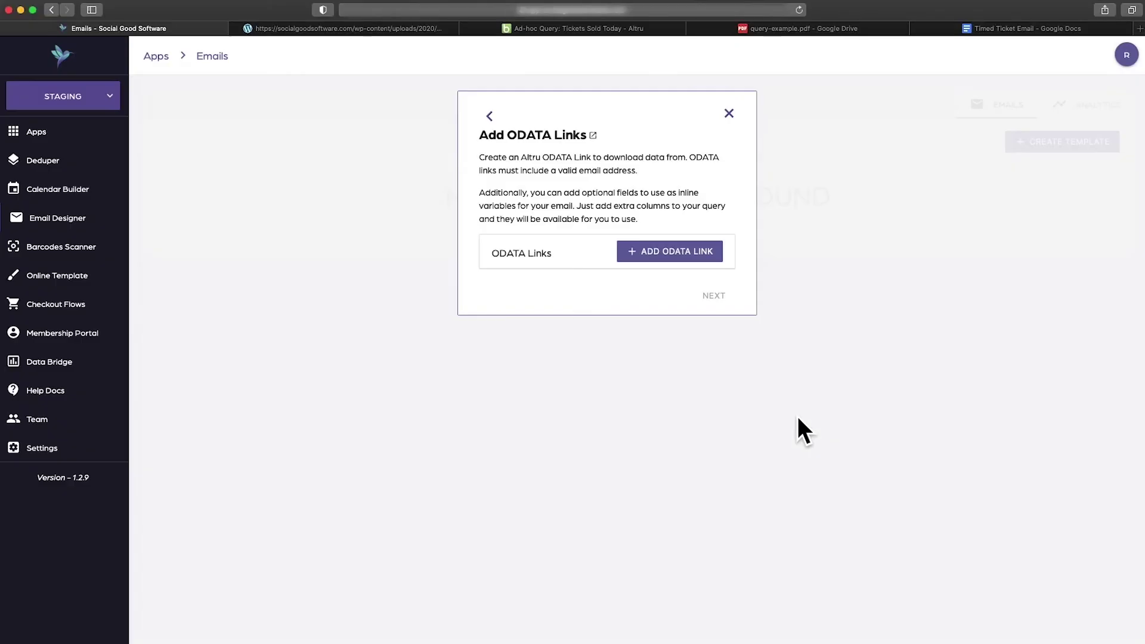
- Back in the email template setup, add the copied Tickets Sold Today OData link and validate it
left_click(681, 251)
key("super+v")
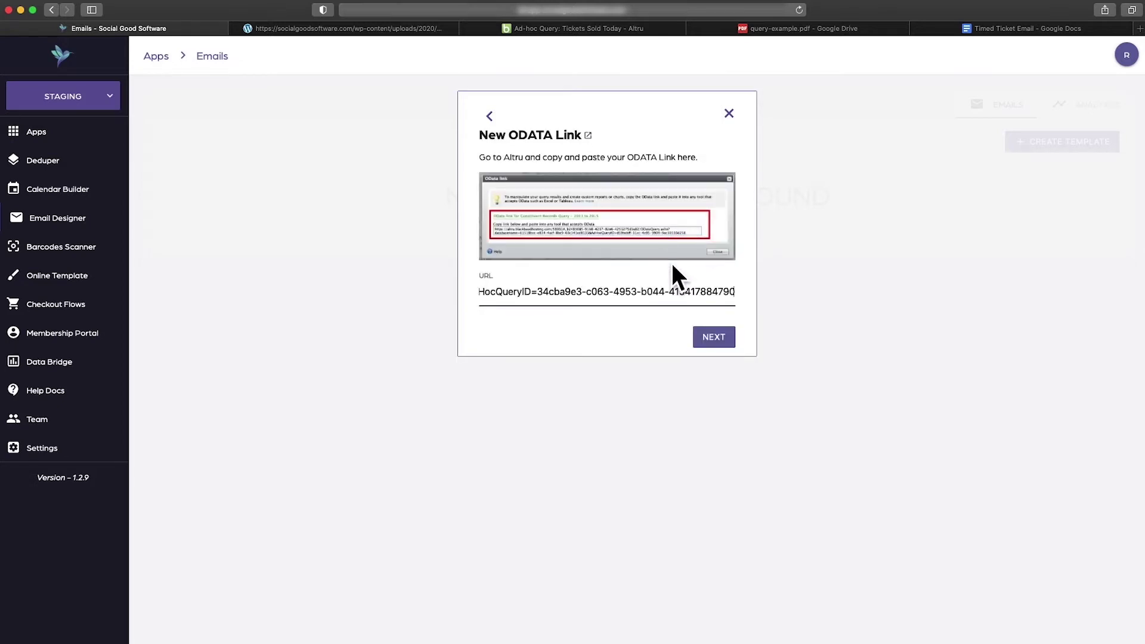
left_click(714, 338)
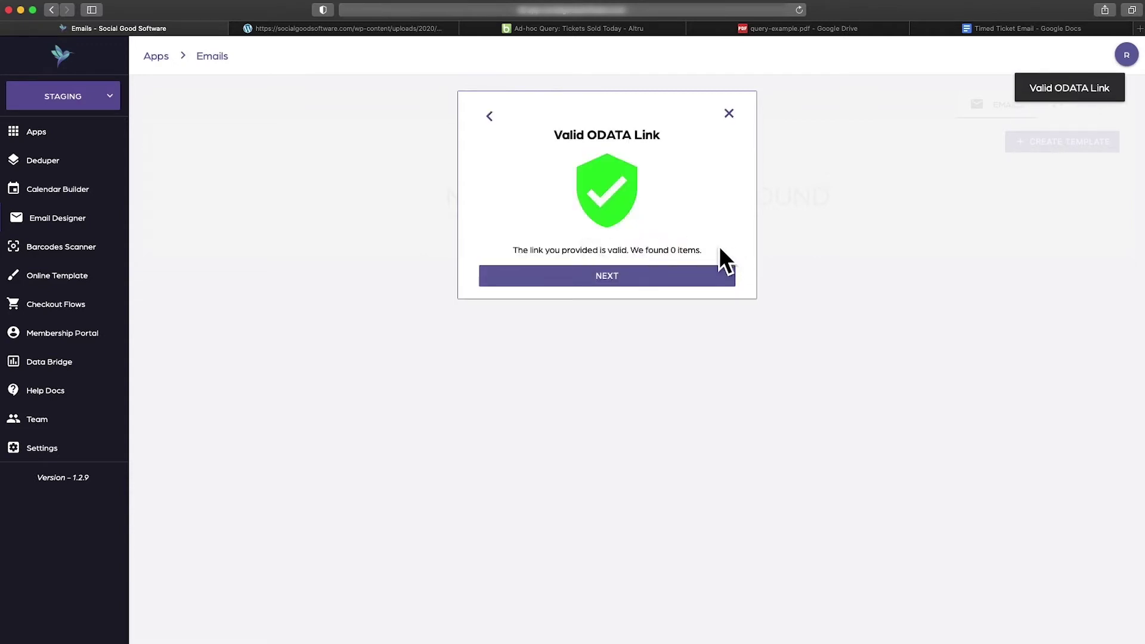
left_click(606, 280)
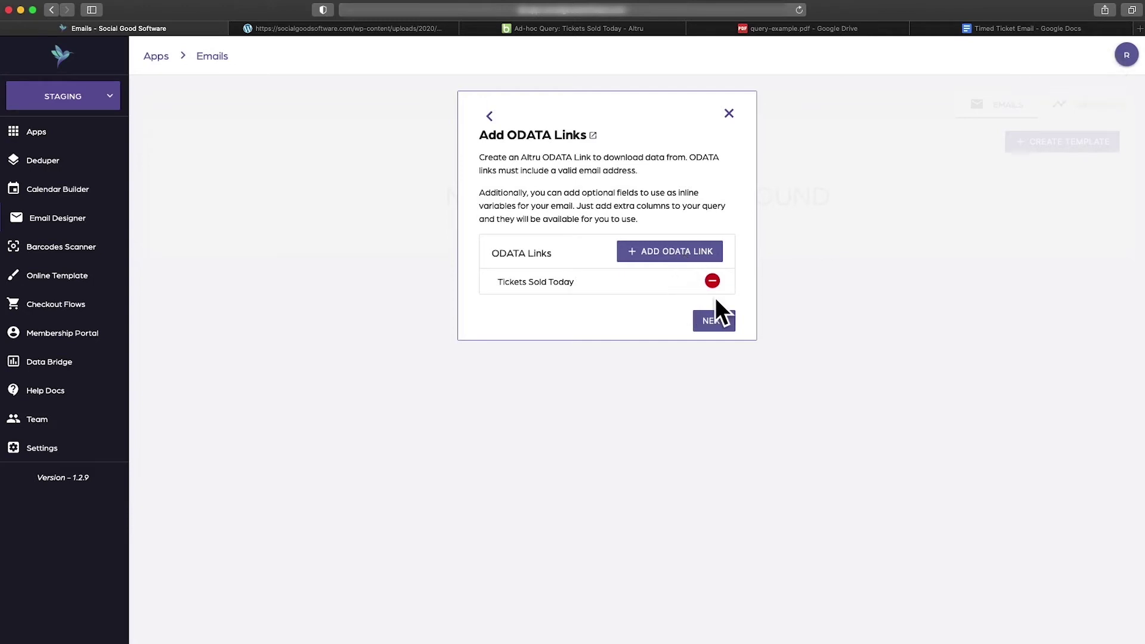
left_click(719, 324)
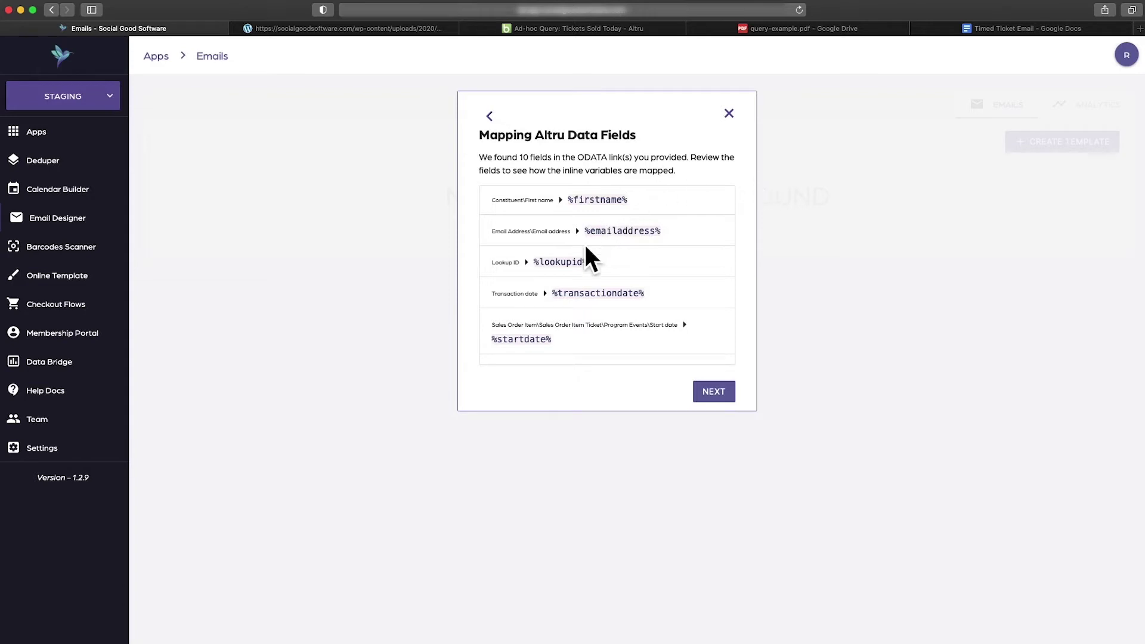
- Review the mapped Altru data fields and choose Email Address\Email address as the recipient email field
scroll(584, 248, "down", 2)
scroll(582, 245, "down", 6)
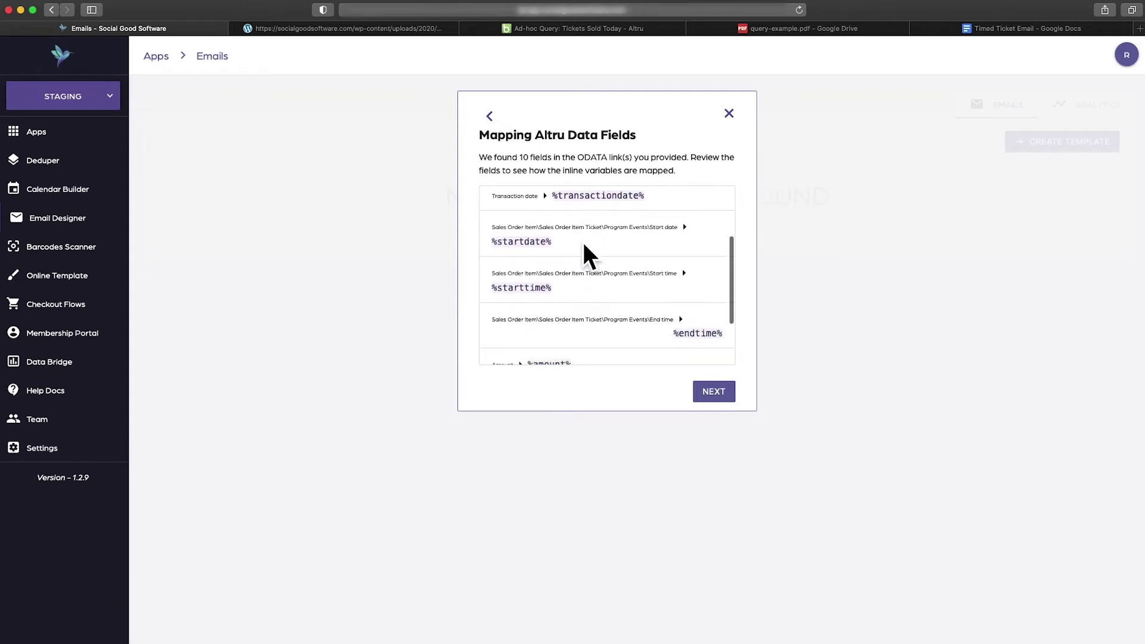
scroll(582, 292, "up", 8)
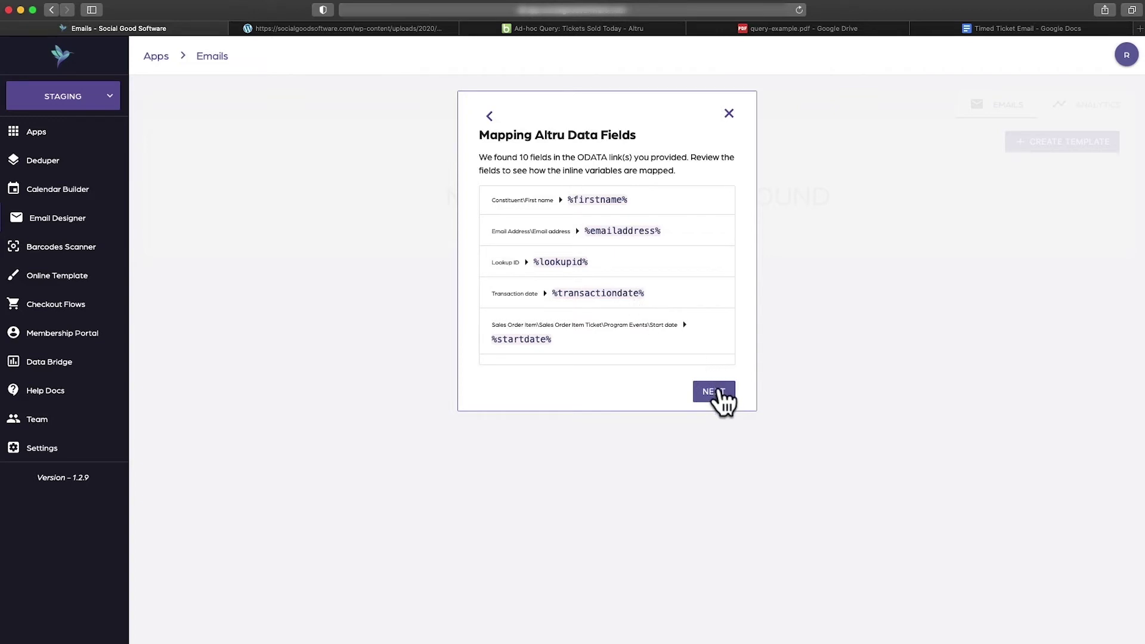
left_click(718, 388)
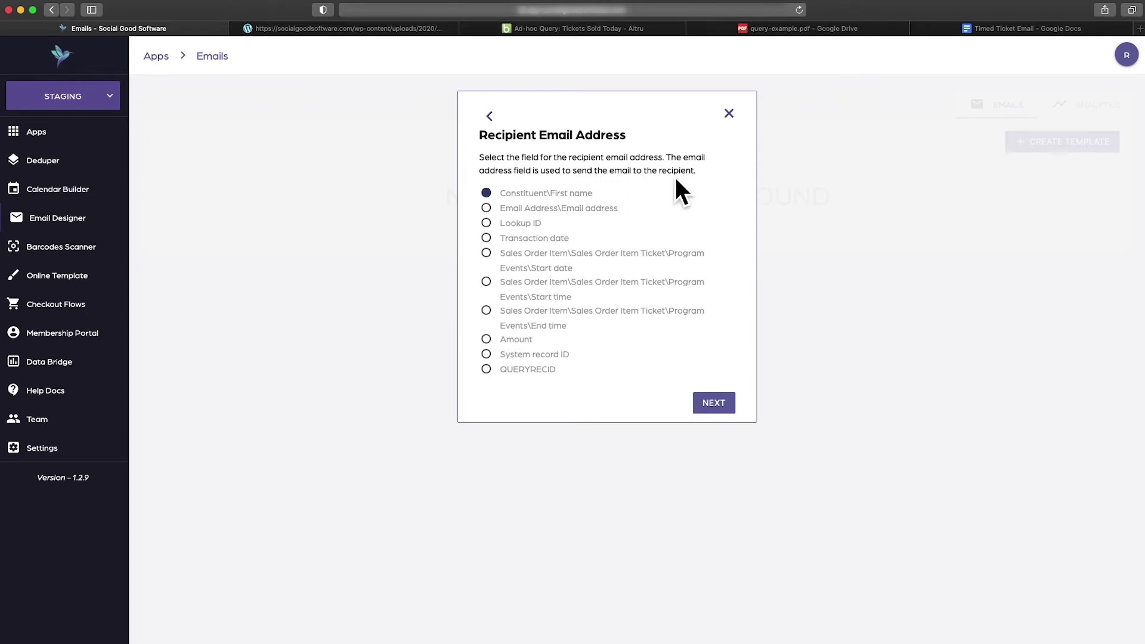
left_click(598, 209)
left_click(716, 403)
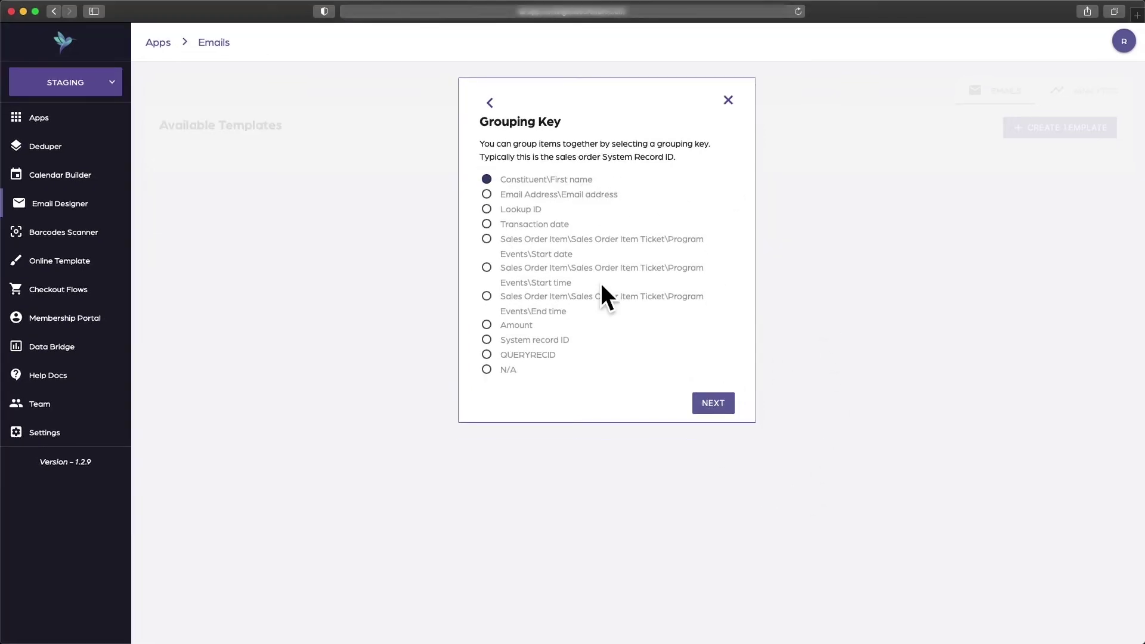
- Set the grouping key to System record ID and continue with every grouped field left disabled
left_click(559, 341)
left_click(725, 403)
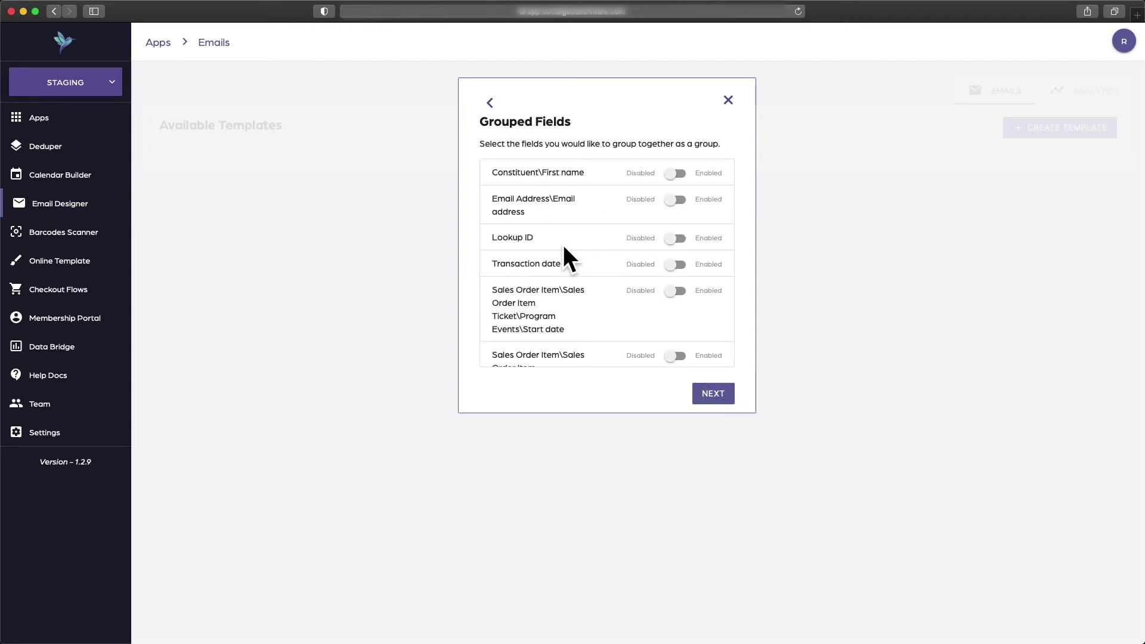
scroll(581, 246, "down", 5)
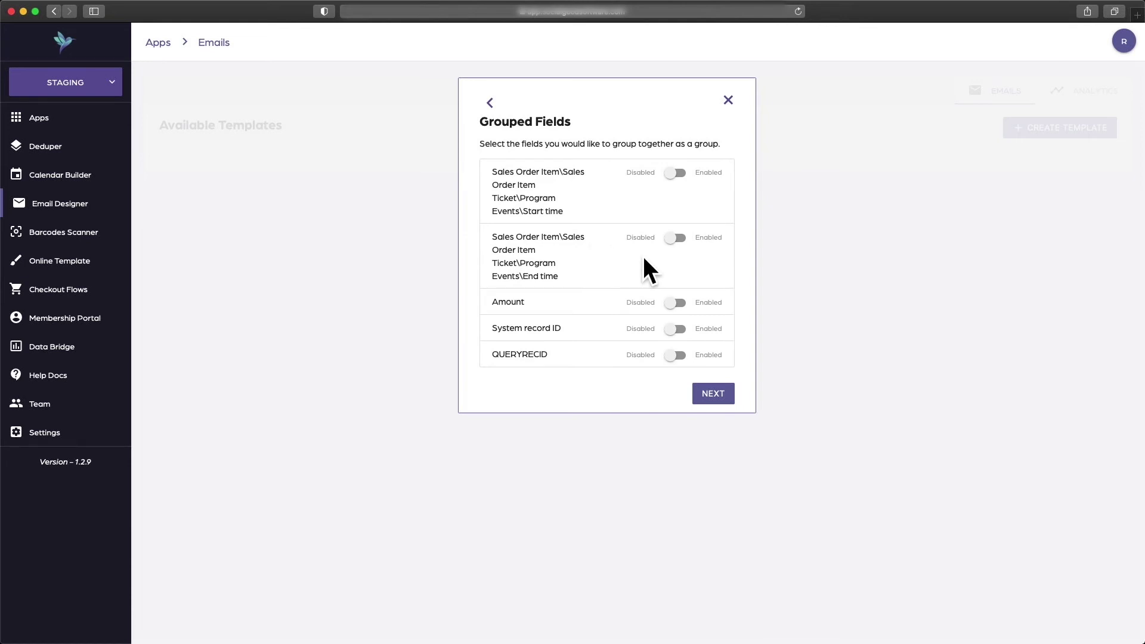
left_click(716, 392)
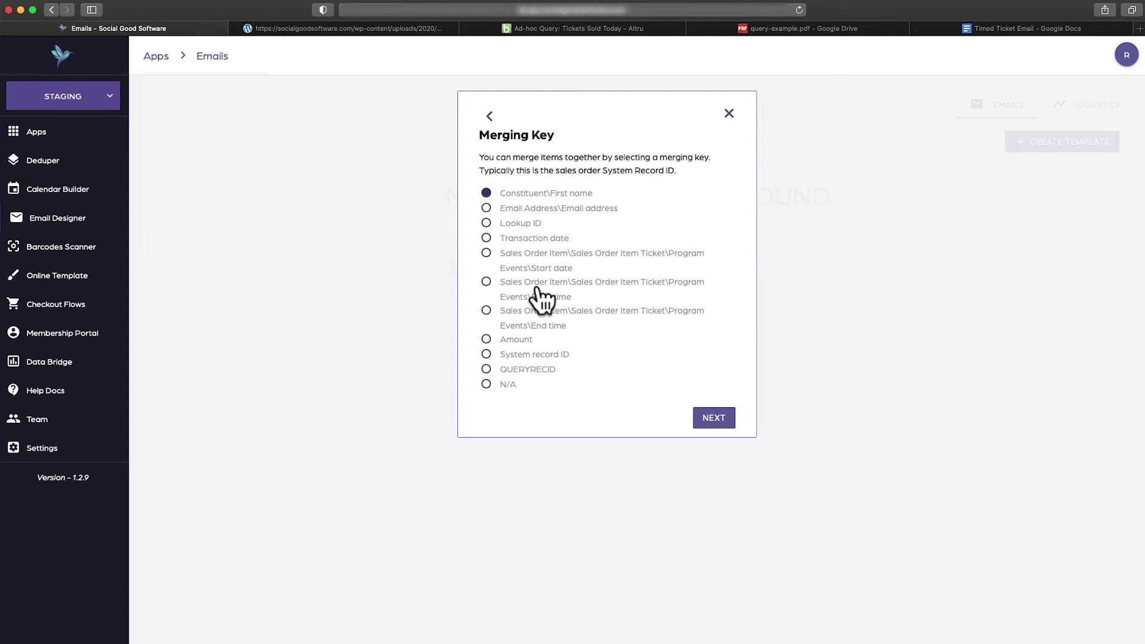
- Set the merging key to N/A and choose Emailed Receipt as the note type
left_click(508, 385)
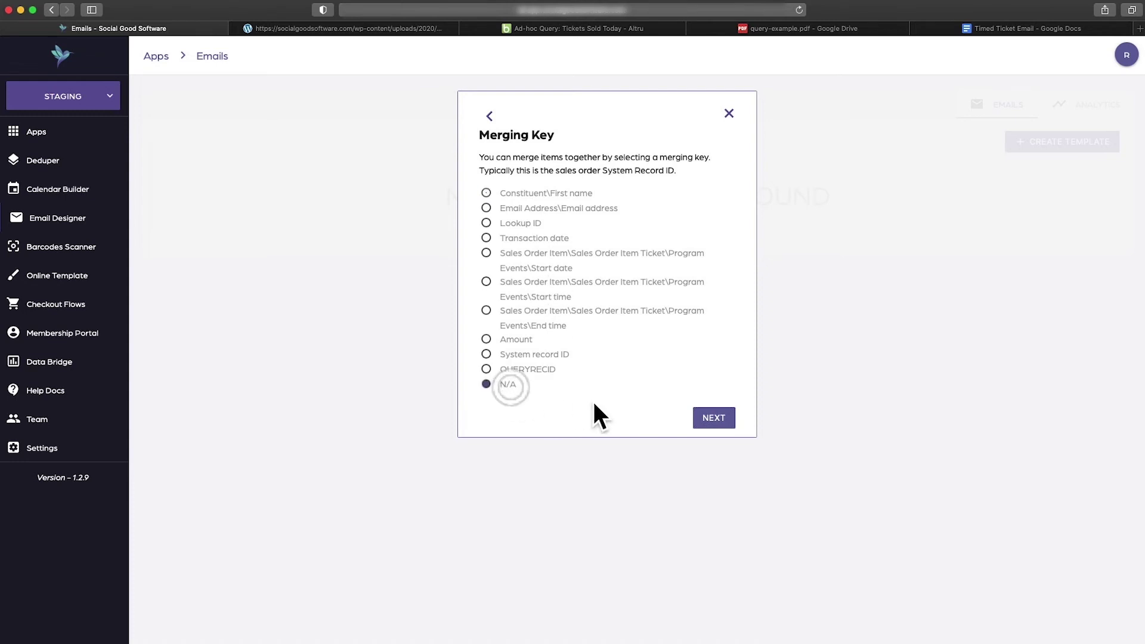
left_click(714, 416)
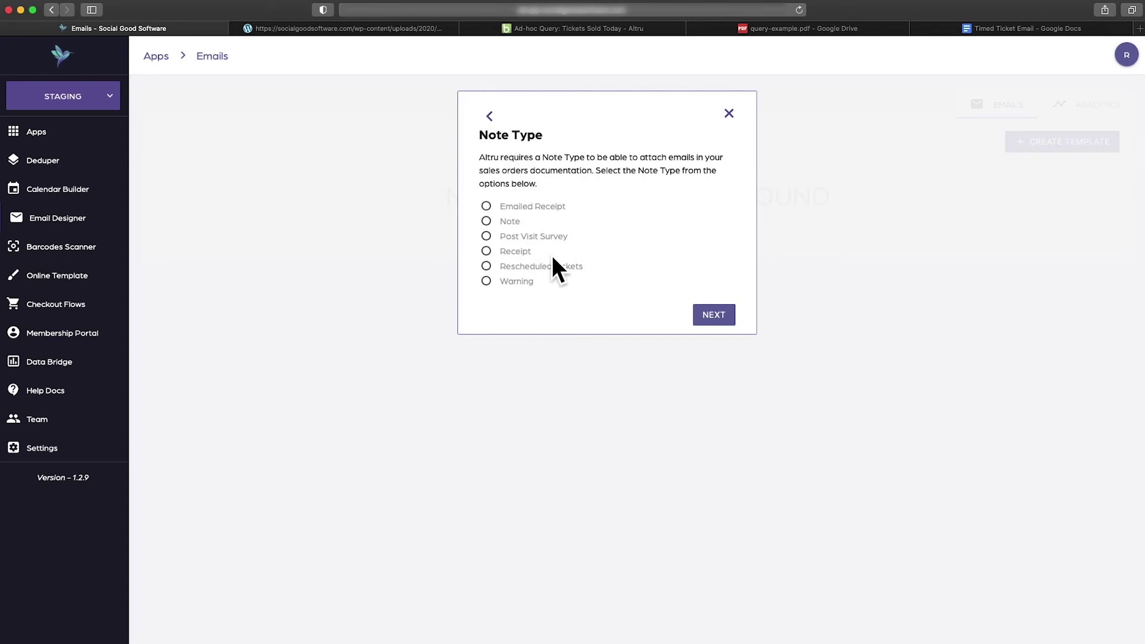
left_click(502, 208)
left_click(709, 322)
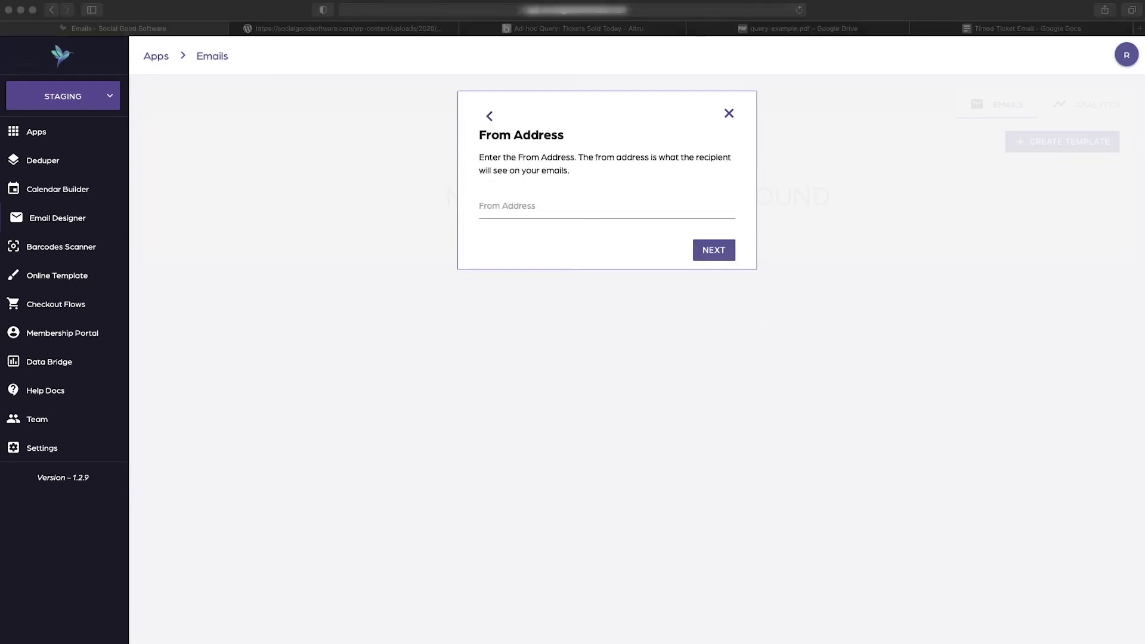
- Fill in the sender's from e-mail address and set the from name to "Social Good Software"
left_click(513, 197)
key("super+v")
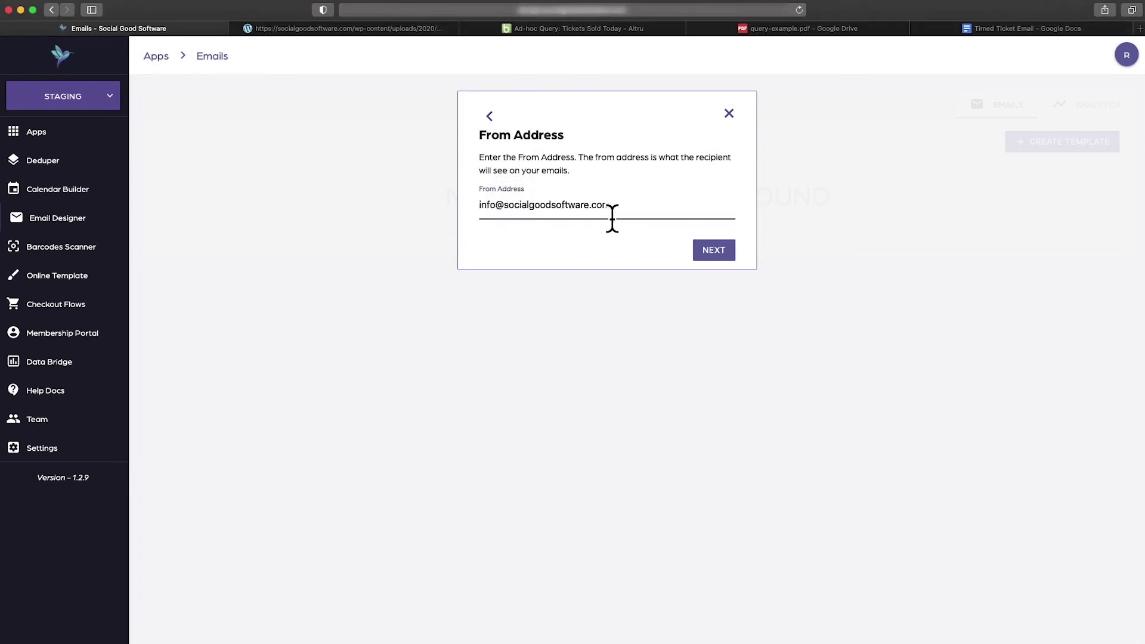
left_click(710, 253)
left_click(535, 209)
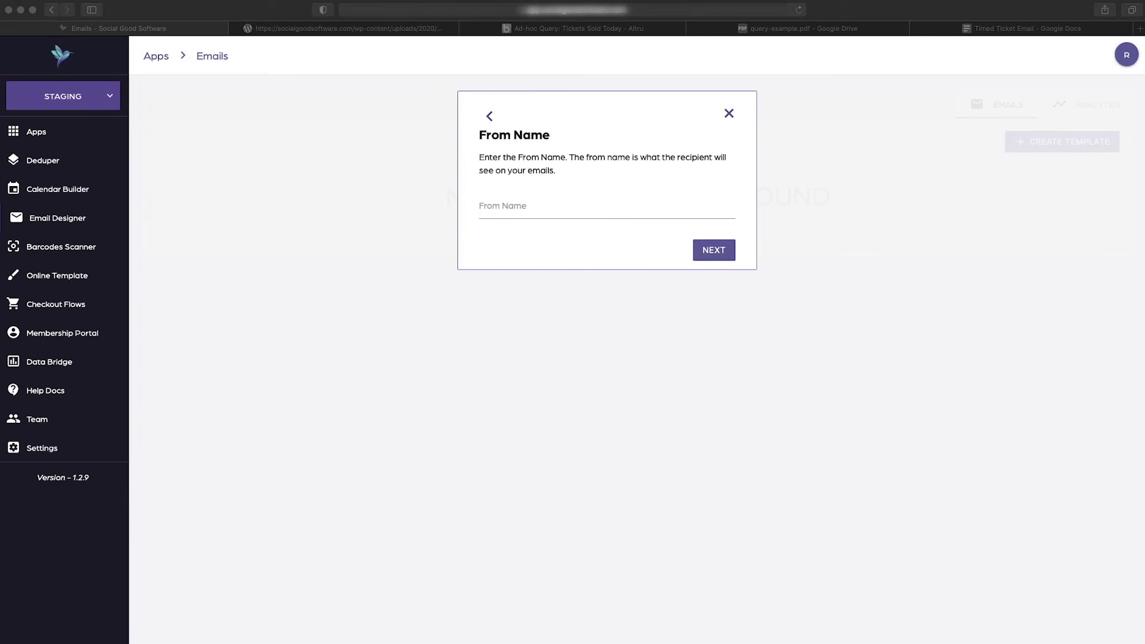
left_click(572, 205)
type("Social Good Software")
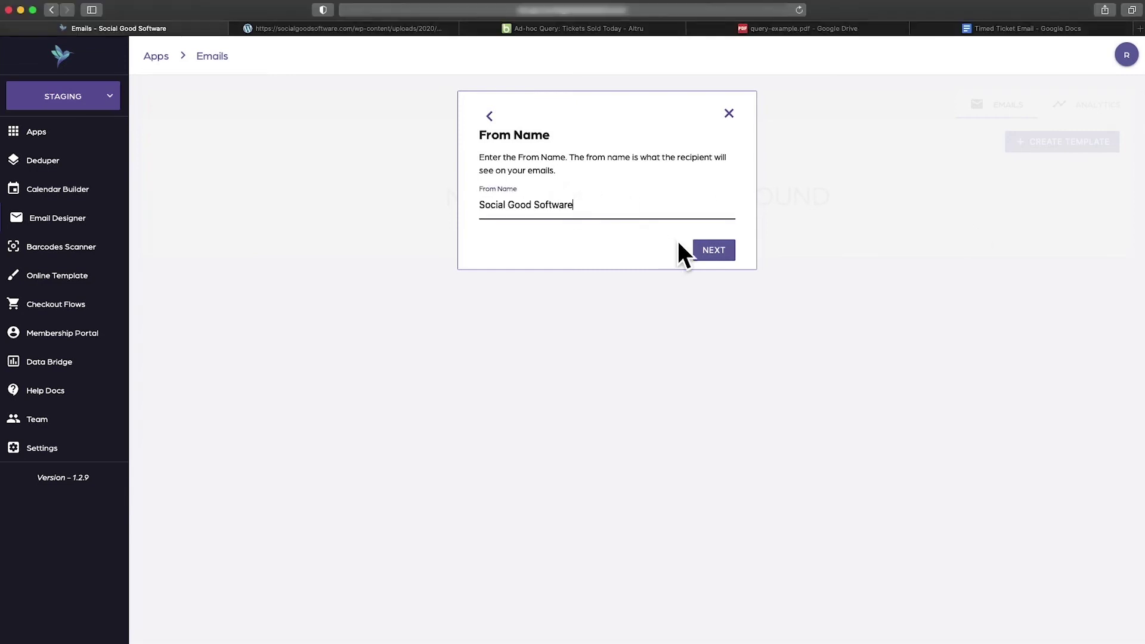
left_click(704, 252)
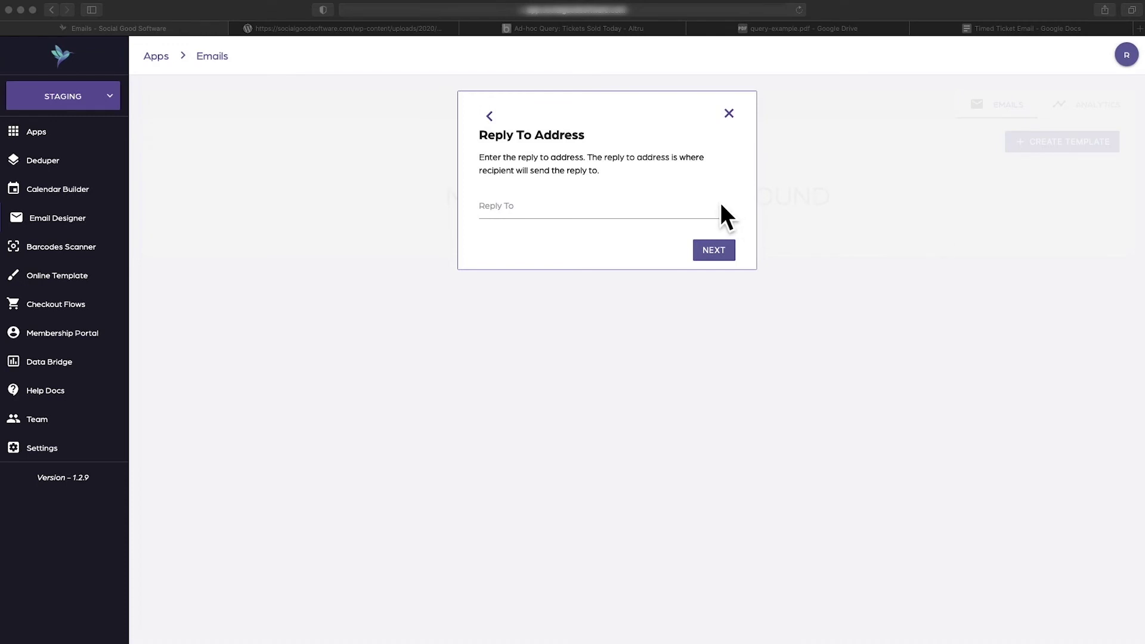
- Fill in the reply-to e-mail address and leave the CC and BCC addresses empty
left_click(628, 205)
key("super+v")
left_click(692, 242)
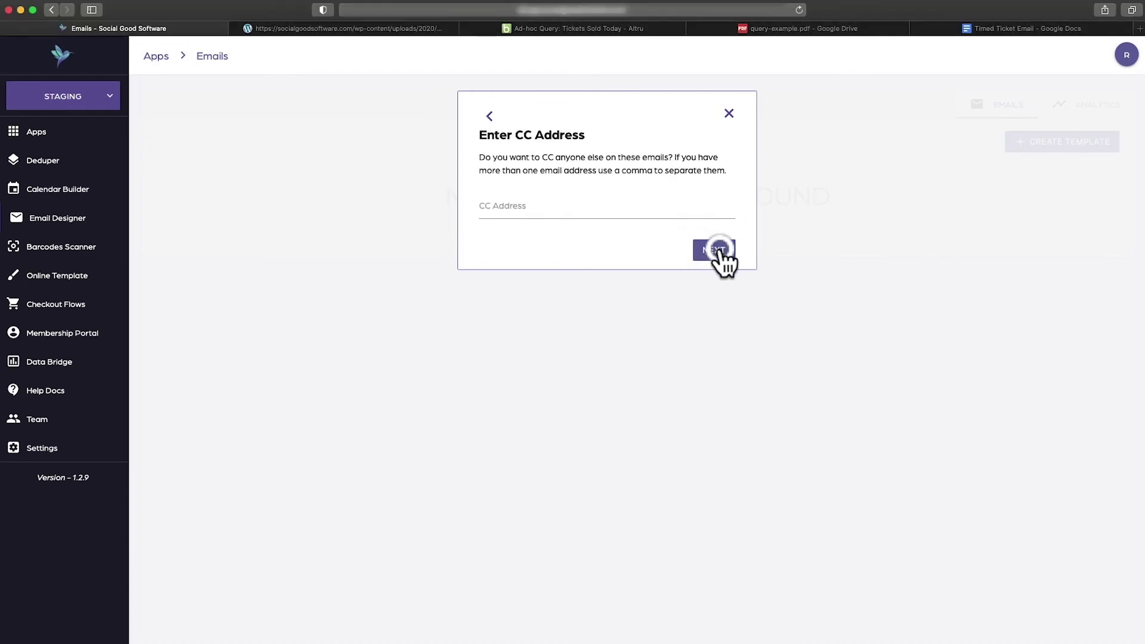
left_click(726, 256)
left_click(710, 254)
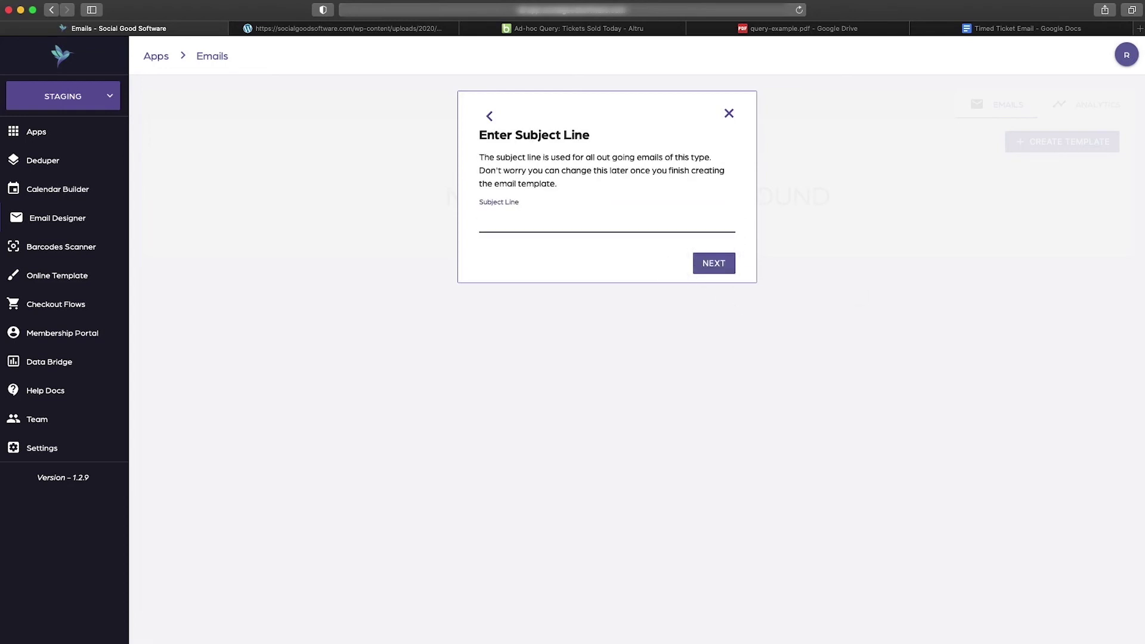
- Set the subject line to "Your Tickets at Social Good Software"
key("super+Tab")
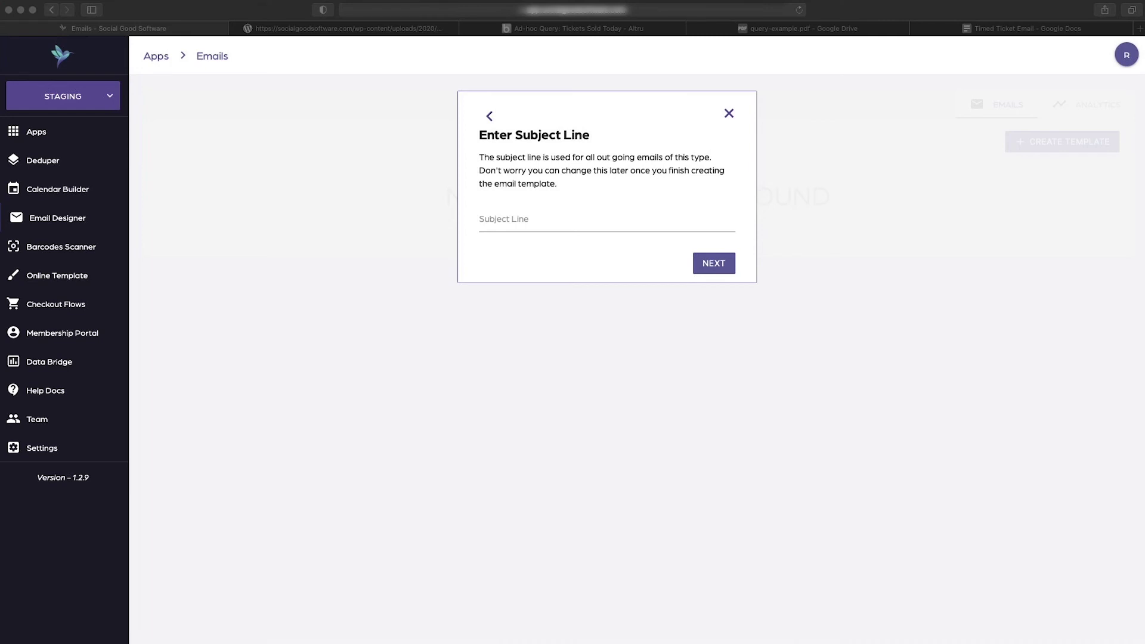
left_click(623, 213)
type("Your Tickets at Social Good Software")
left_click(712, 261)
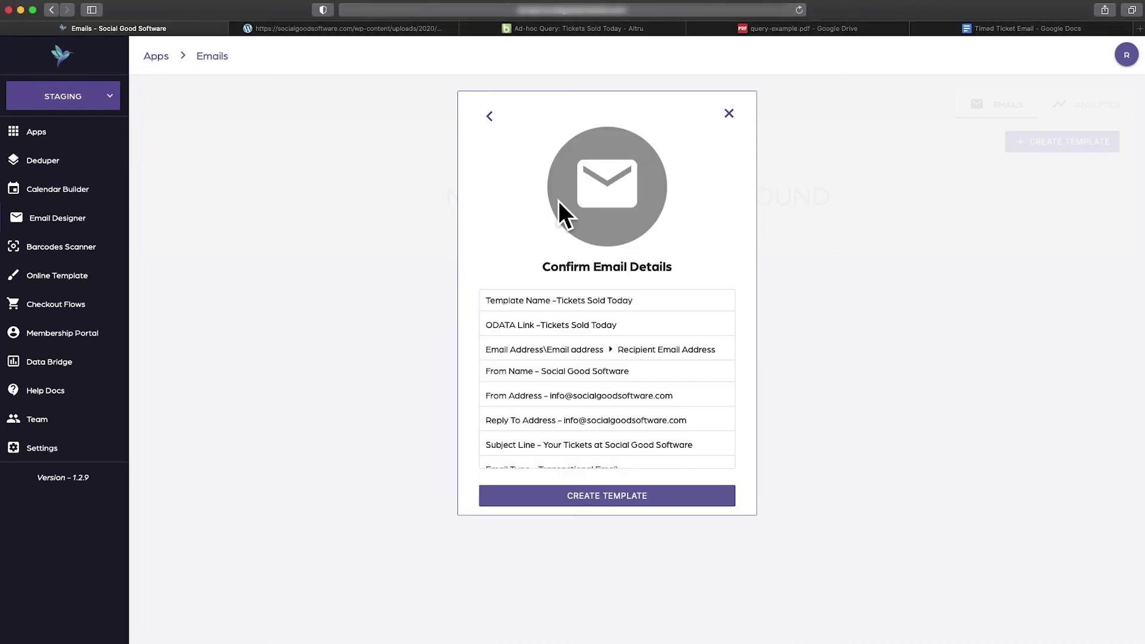
- Review the email details in the confirmation summary and create the template
scroll(667, 364, "down", 2)
scroll(668, 361, "up", 2)
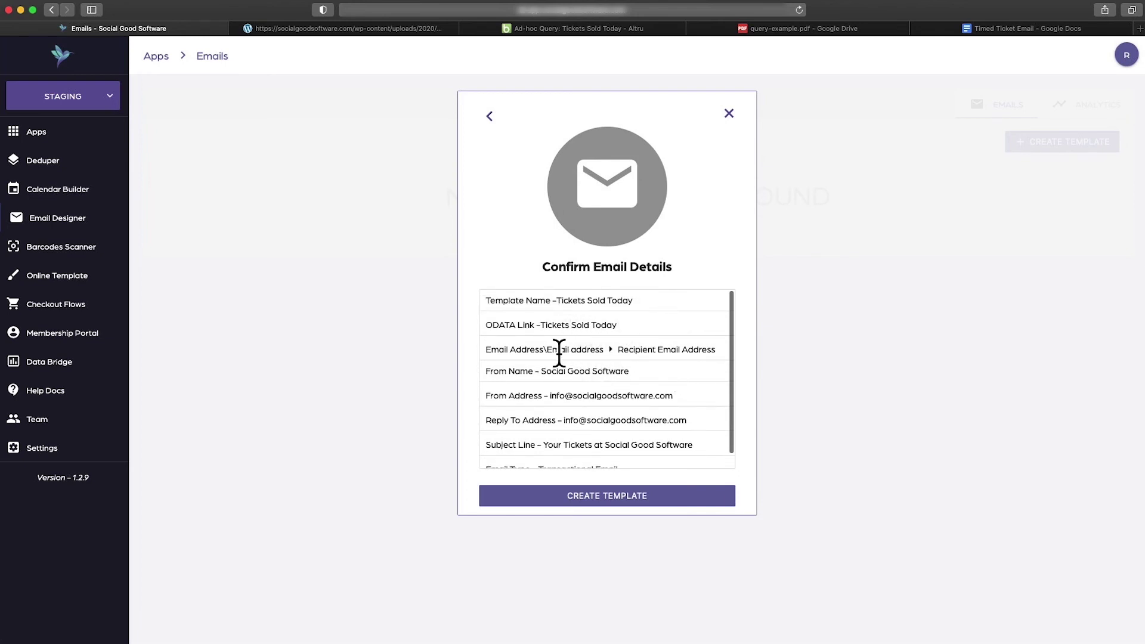
scroll(582, 373, "down", 1)
scroll(583, 377, "up", 1)
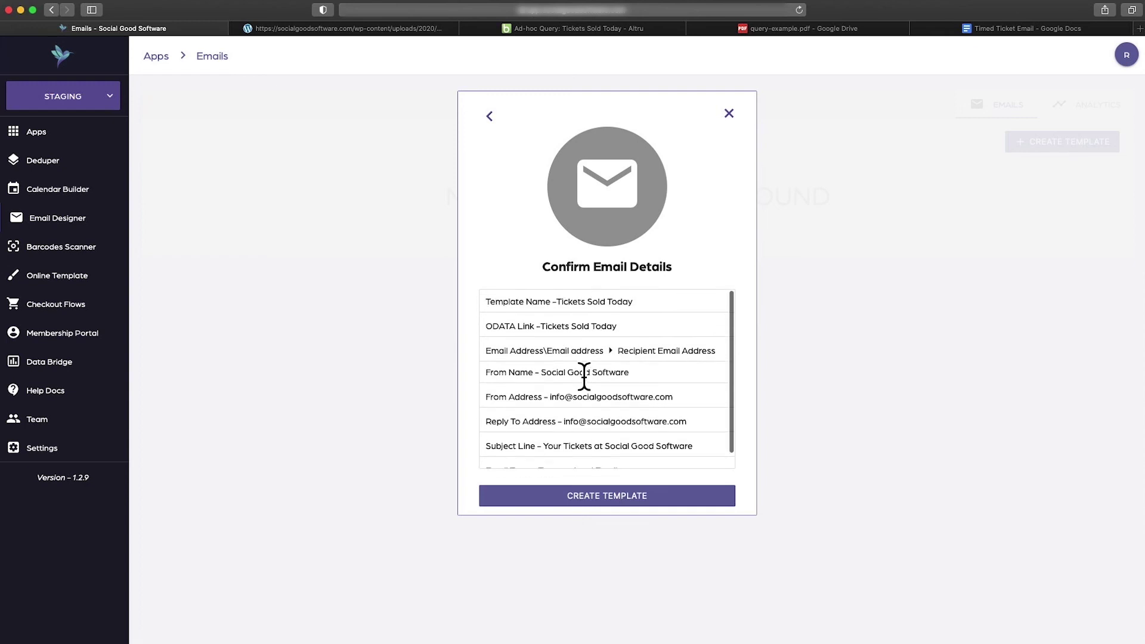
left_click(603, 496)
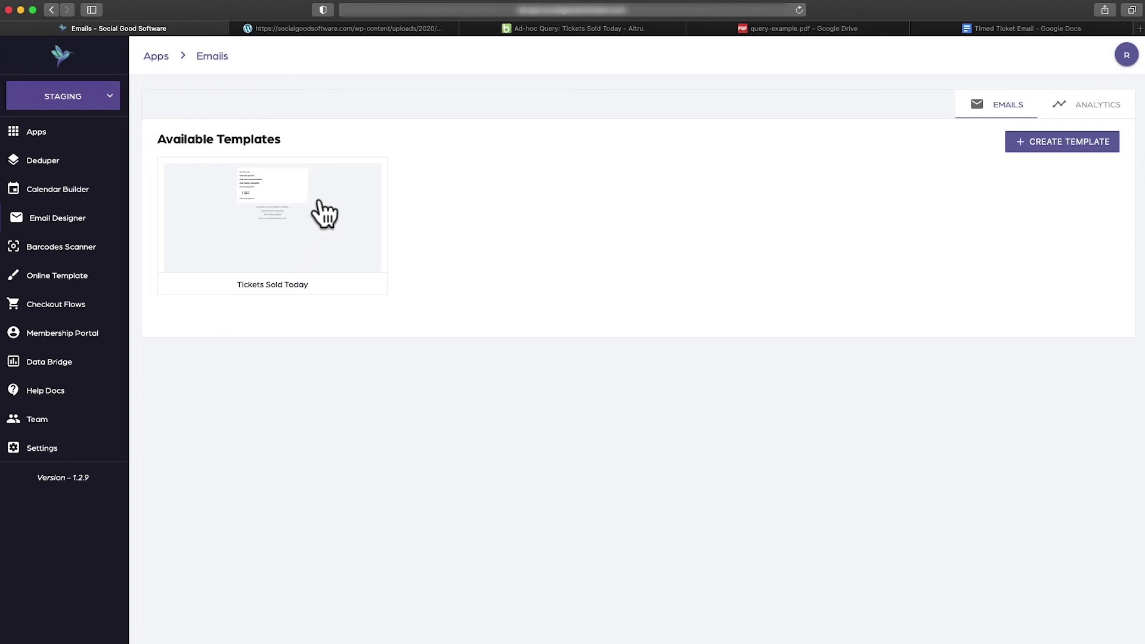
- Open the Tickets Sold Today template and look through its designer, preview, activity and settings pages
left_click(331, 207)
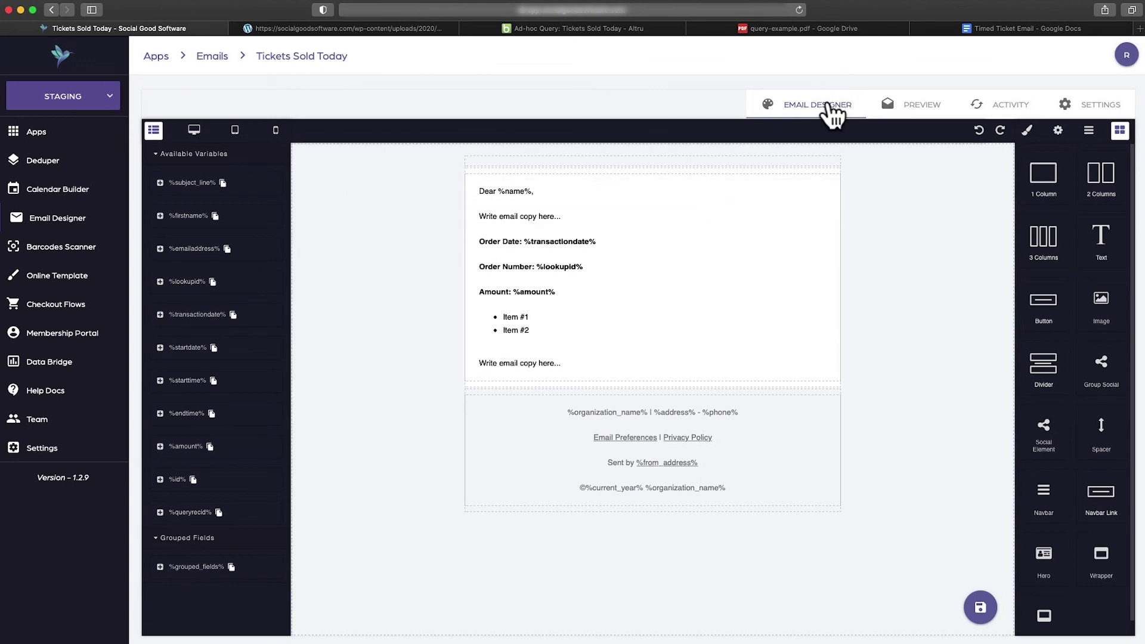
left_click(926, 111)
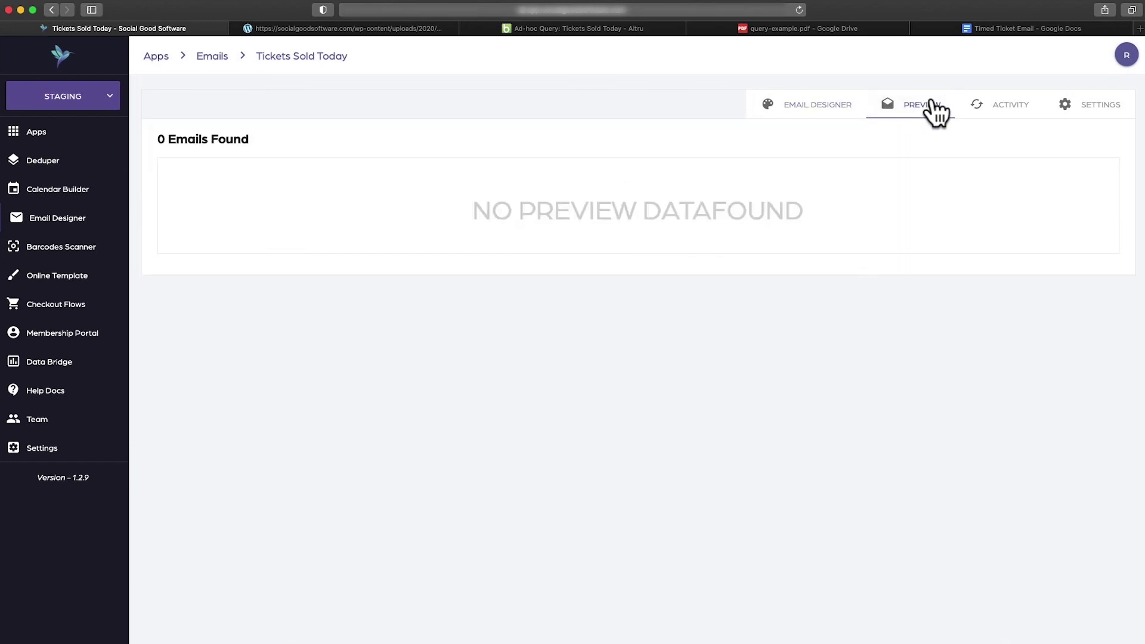
left_click(1025, 101)
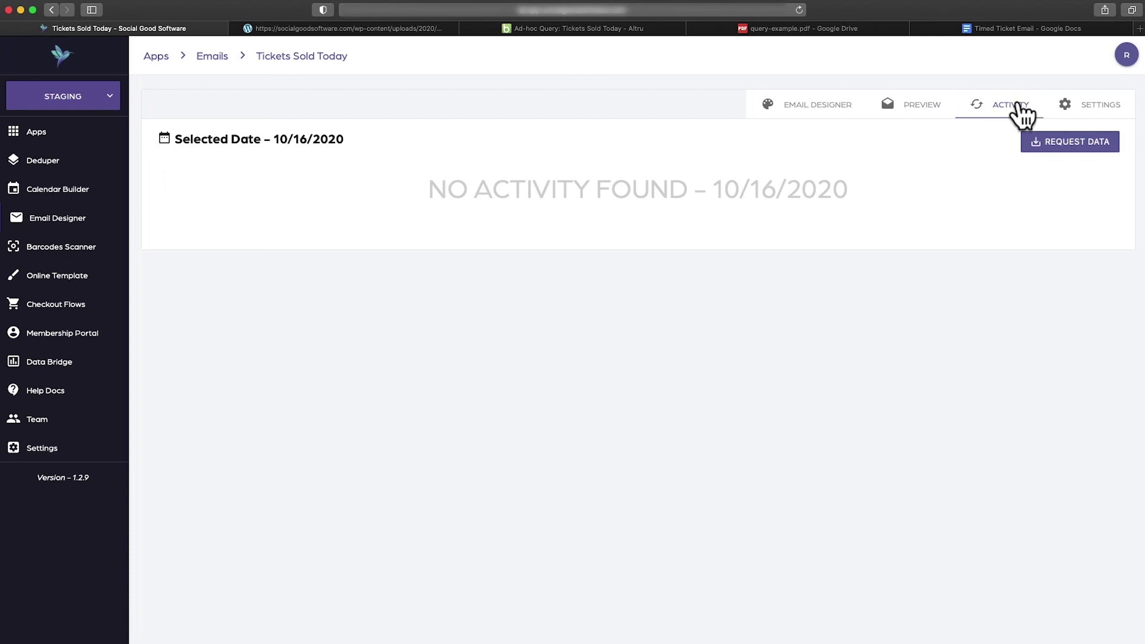
left_click(1103, 107)
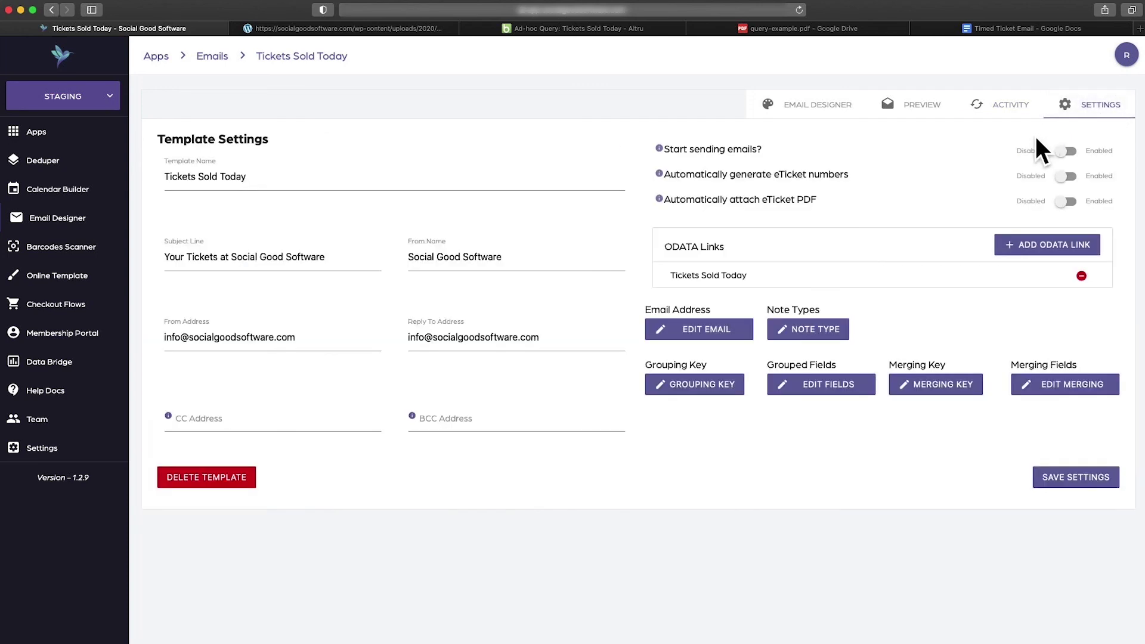